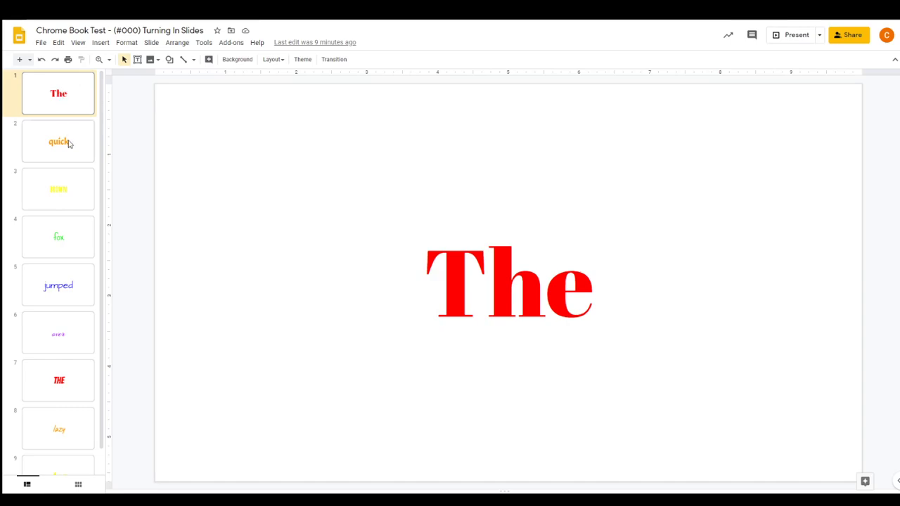
Look through several slides of the original presentation, including "jumped", "THE", "lazy" and "quick".
left_click(73, 148)
left_click(67, 285)
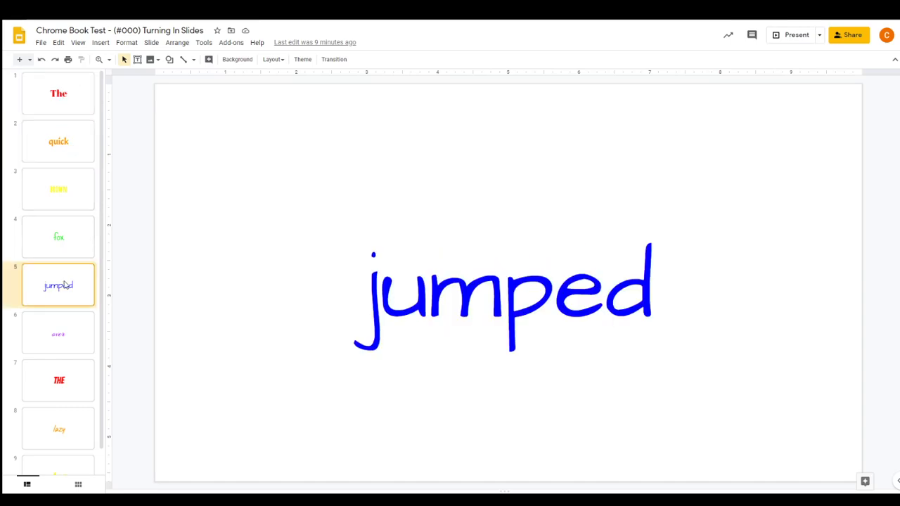
left_click(78, 385)
left_click(81, 431)
left_click(63, 156)
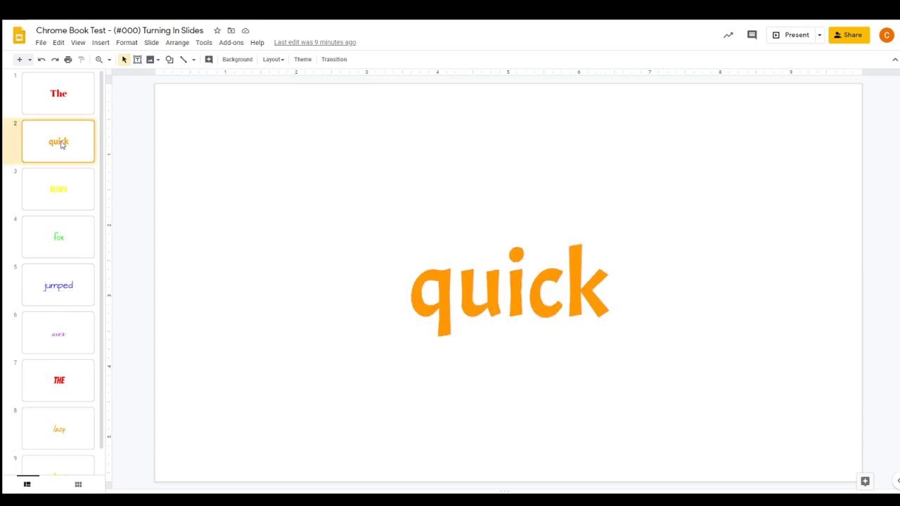
Select the "The", "fox" and "jumped" slides together and start a copy of only the selected slides.
left_click(19, 97)
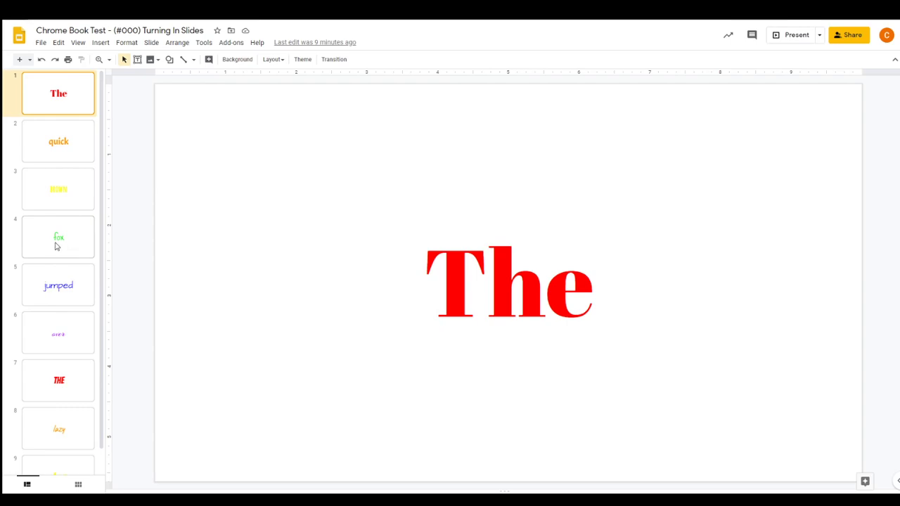
left_click(58, 246)
left_click(51, 301)
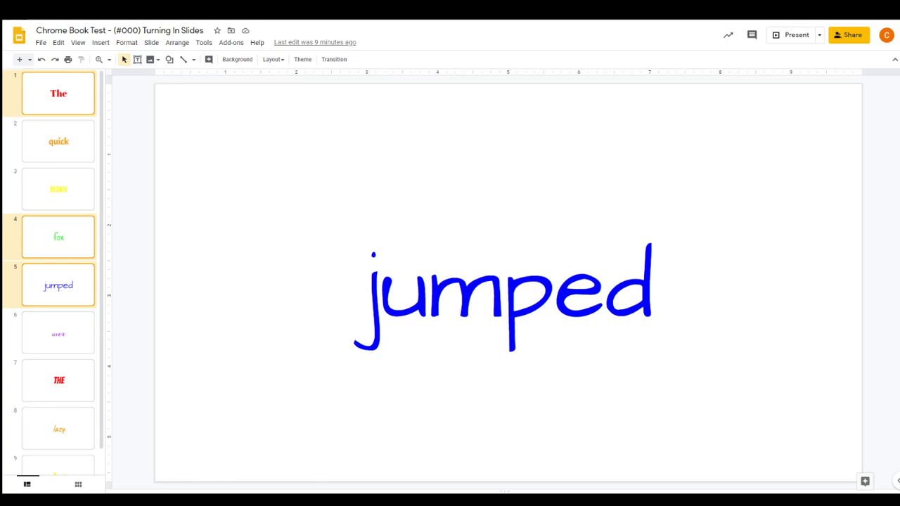
left_click(42, 43)
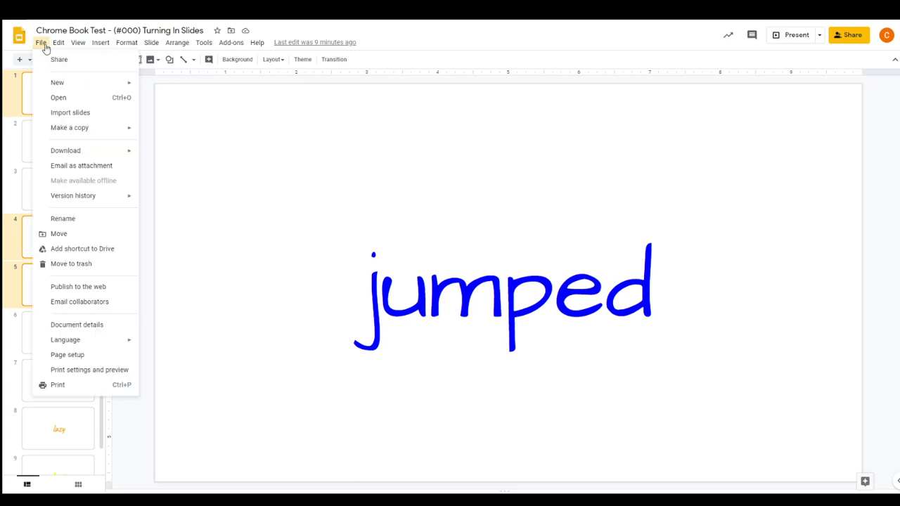
mouse_move(57, 138)
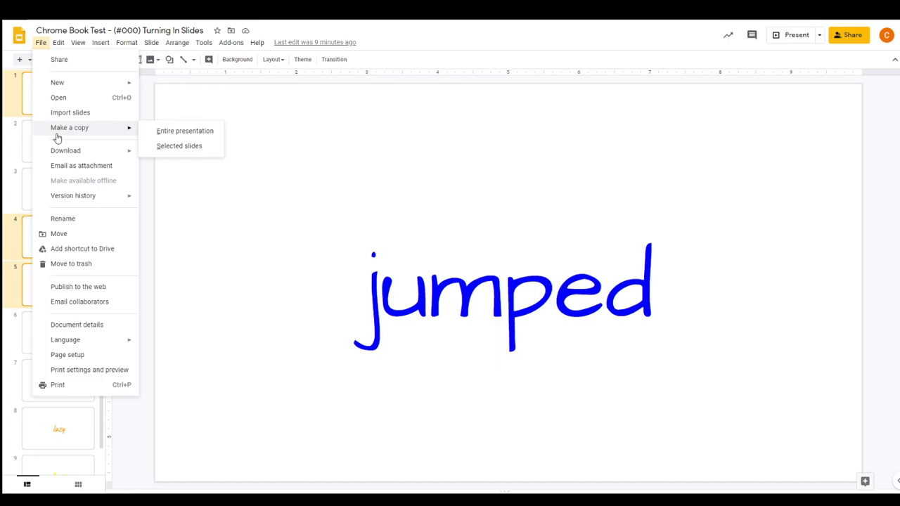
left_click(183, 148)
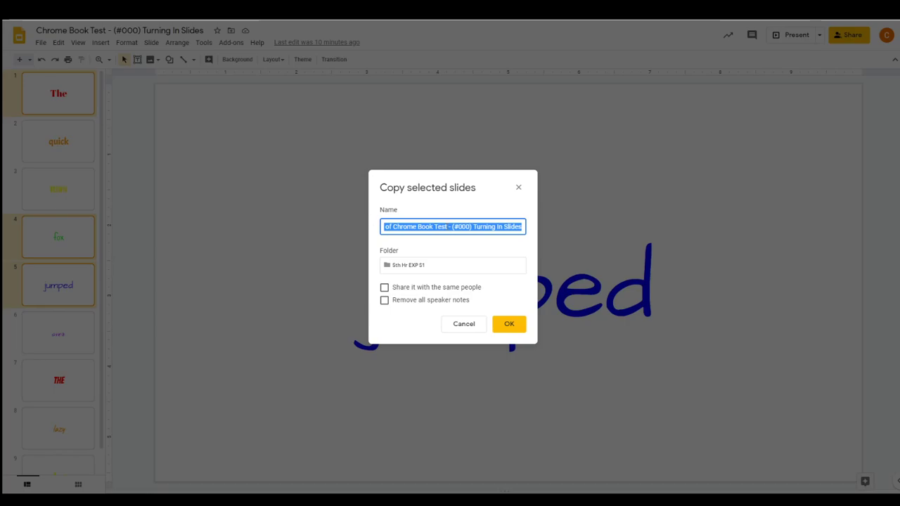
Name the copy "Chrome Book Test - (#009)", without "Copy of" and "Turning In Slides", and create it.
left_click(448, 228)
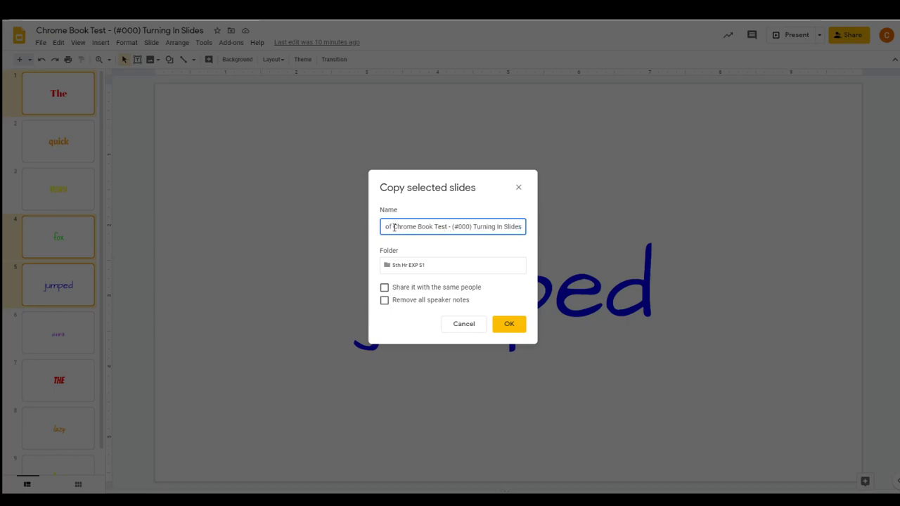
left_click_drag(394, 227, 375, 229)
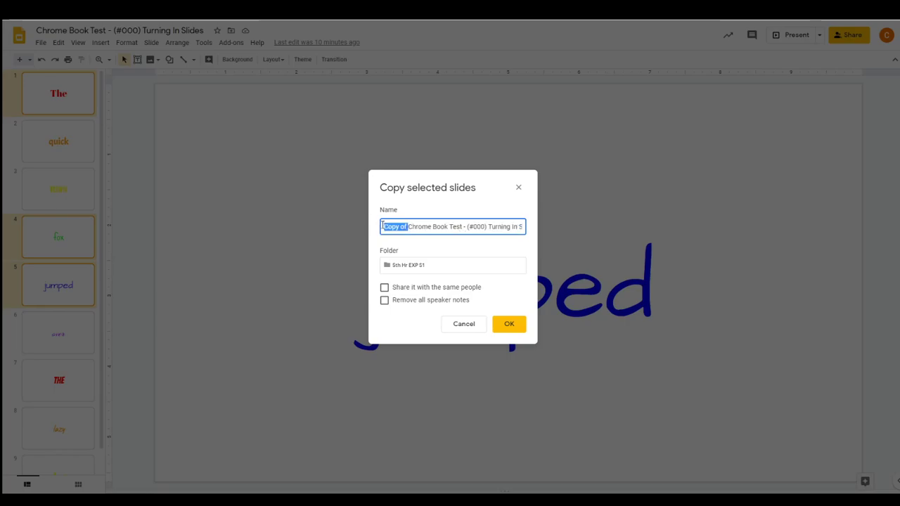
key("BackSpace")
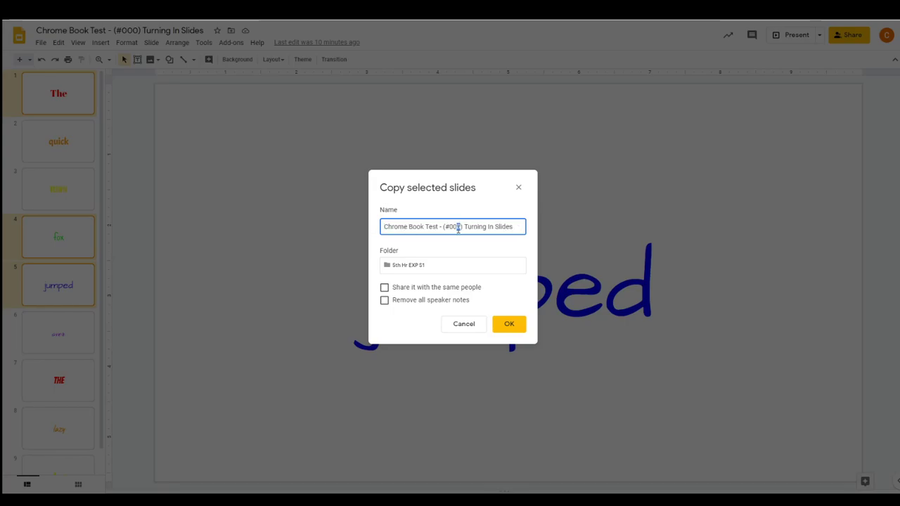
left_click_drag(519, 227, 457, 226)
key("BackSpace")
type("9")
left_click(510, 325)
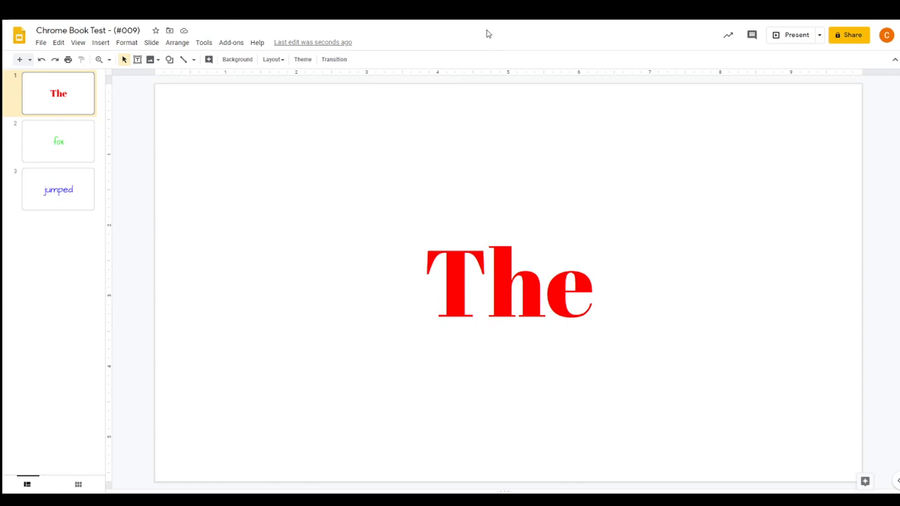
Check each slide in the new copy to verify that it contains only the chosen slides.
left_click(71, 139)
left_click(67, 199)
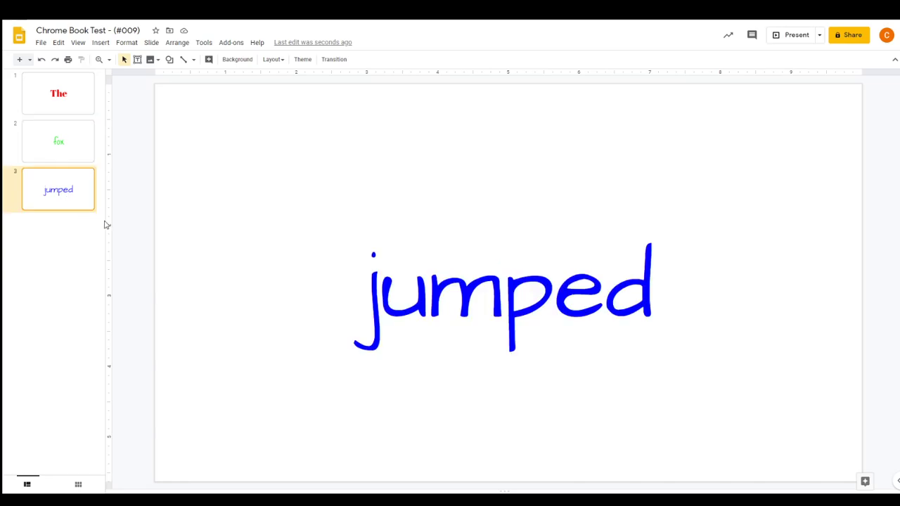
left_click(41, 126)
left_click(63, 87)
left_click(76, 155)
left_click(80, 195)
left_click(57, 94)
left_click(58, 147)
left_click(61, 184)
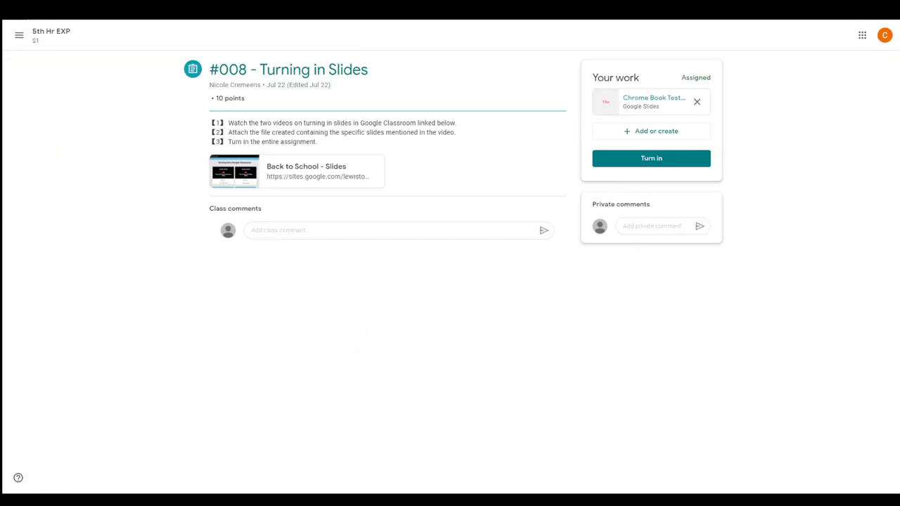
Attach the new Chrome Book Test - (#009) presentation from Google Drive to the "#008 - Turning in Slides" assignment in Google Classroom.
left_click(660, 136)
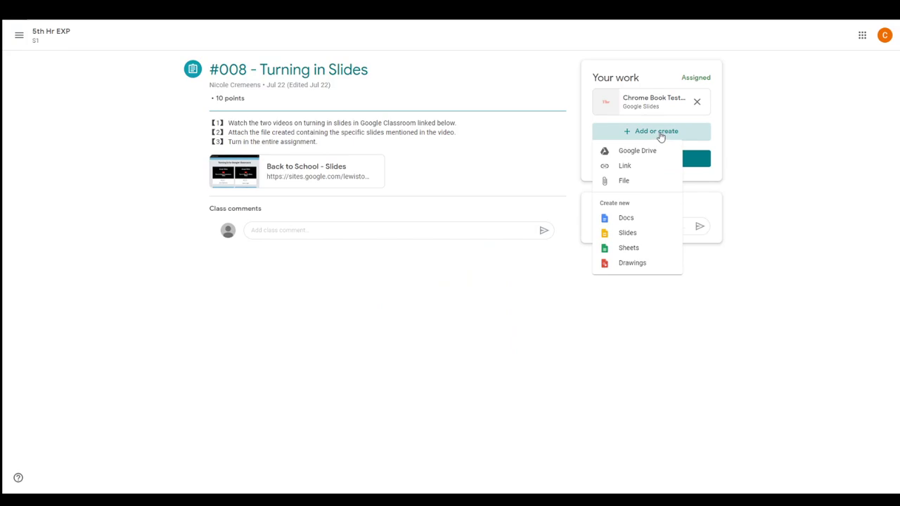
left_click(645, 157)
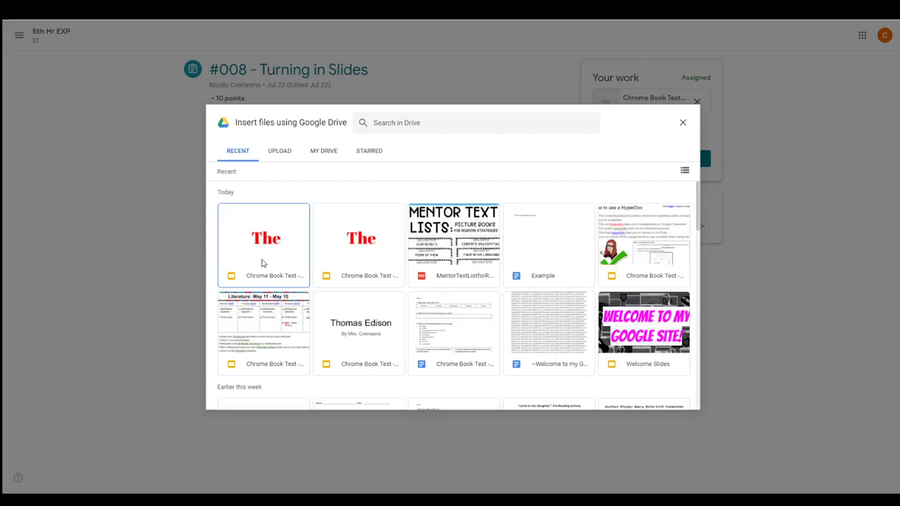
left_click(262, 263)
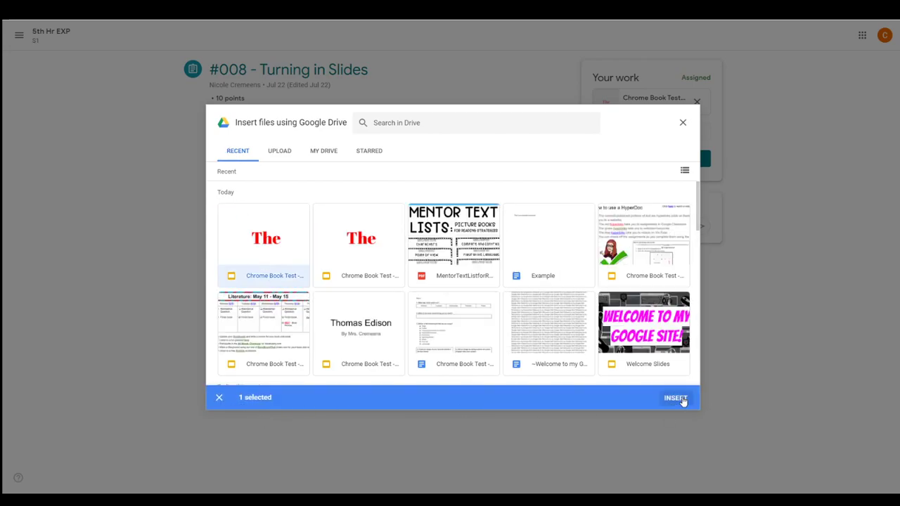
left_click(675, 398)
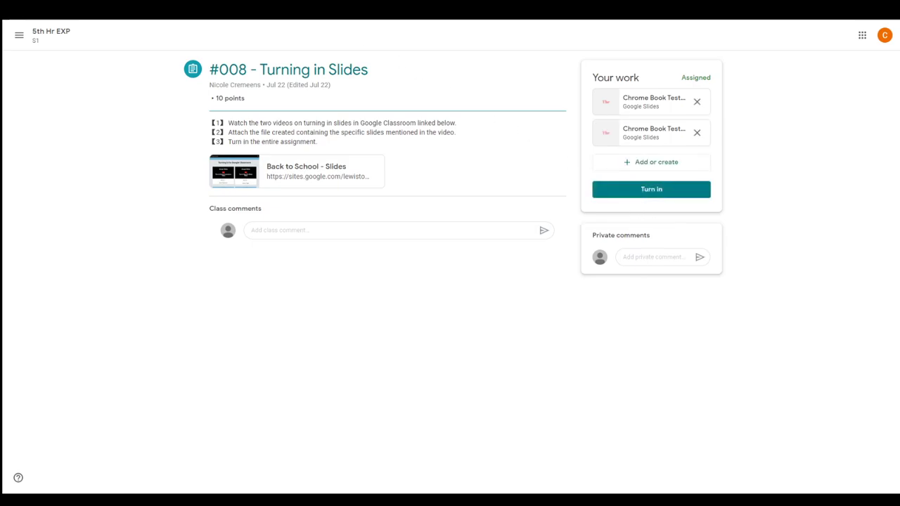
Open each of the two presentations attached to the assignment, compare their slides and close them again.
left_click(661, 107)
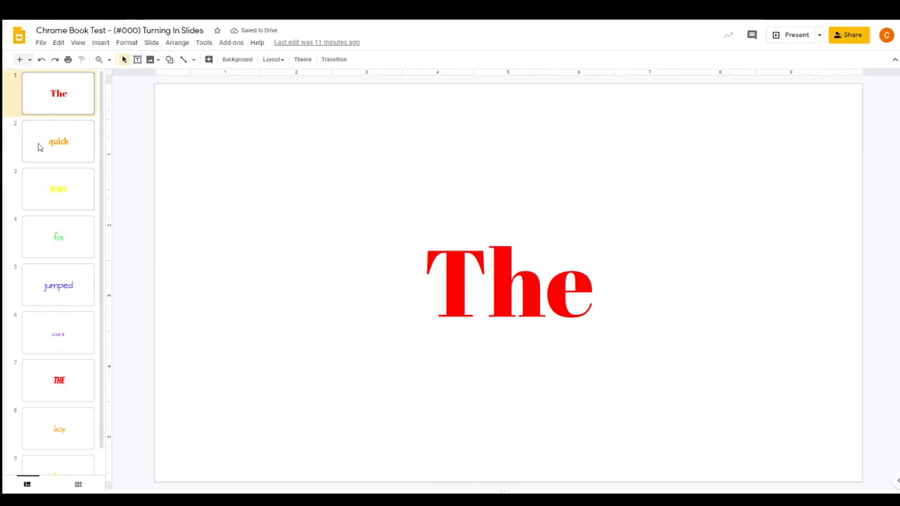
scroll(52, 202, "down", 1)
scroll(60, 225, "up", 2)
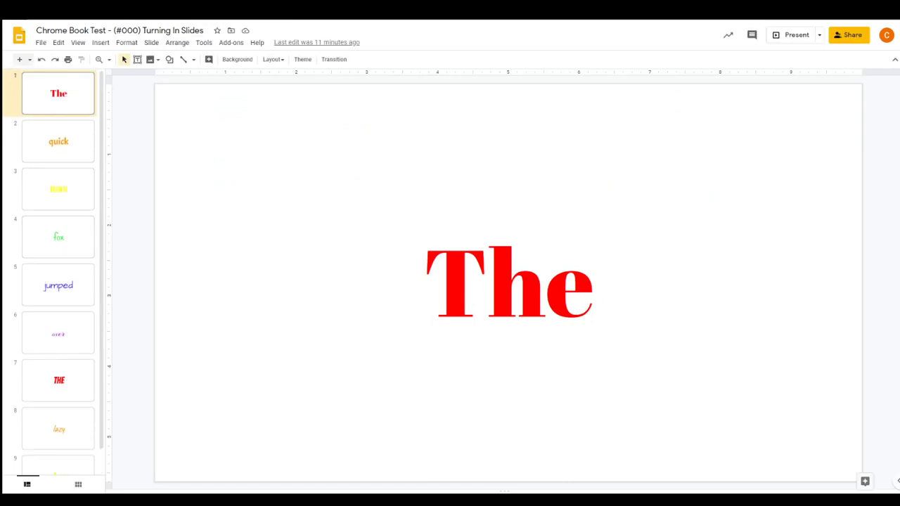
key("ctrl+w")
left_click(657, 135)
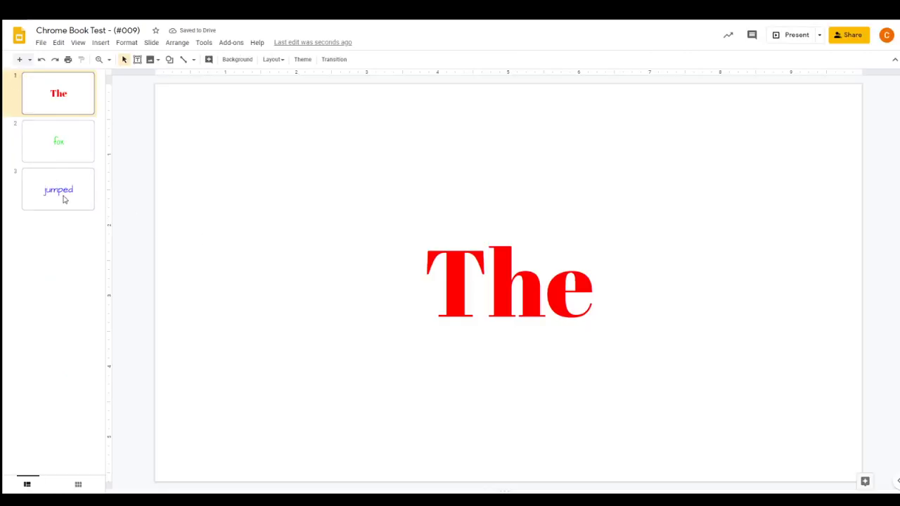
key("ctrl+w")
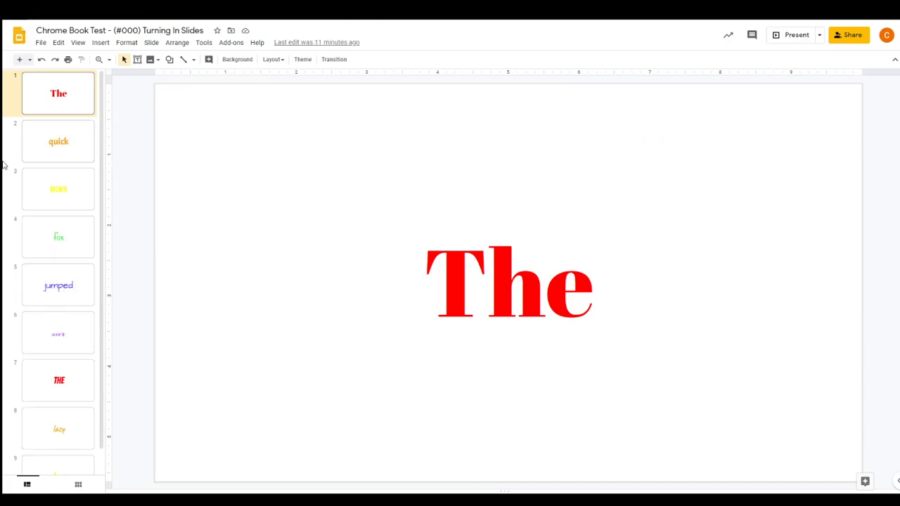
Download only the "fox" slide of the original presentation as a JPEG image.
left_click(60, 241)
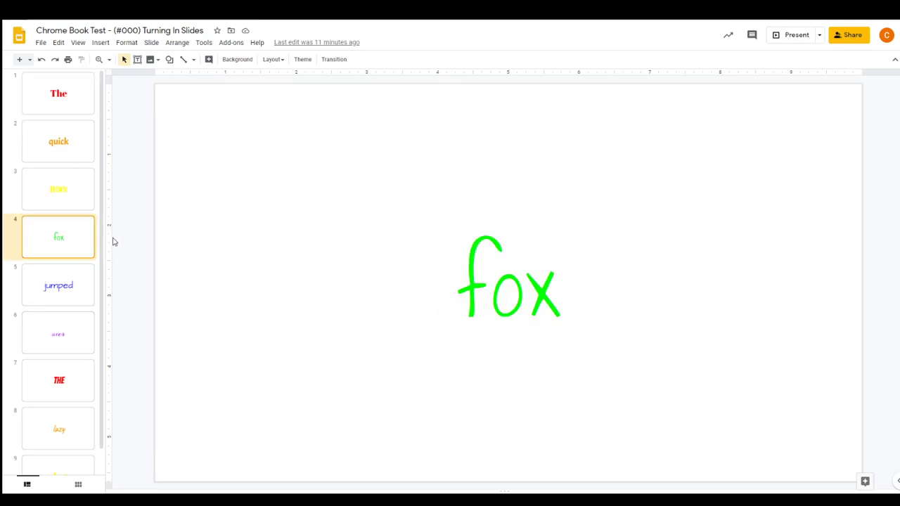
left_click(41, 43)
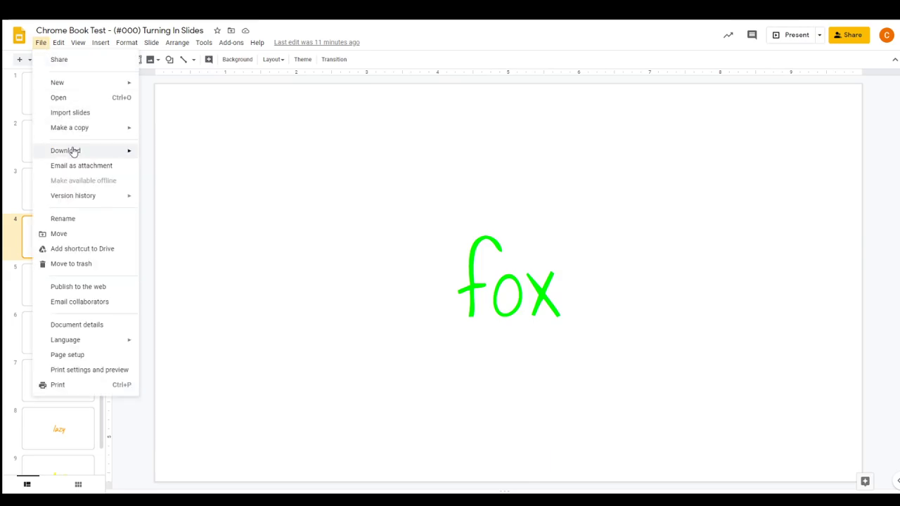
mouse_move(74, 152)
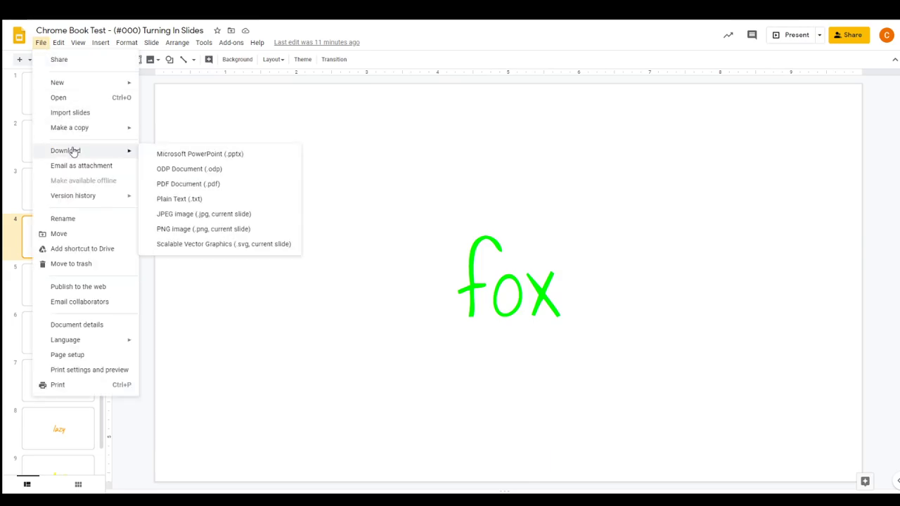
left_click(219, 214)
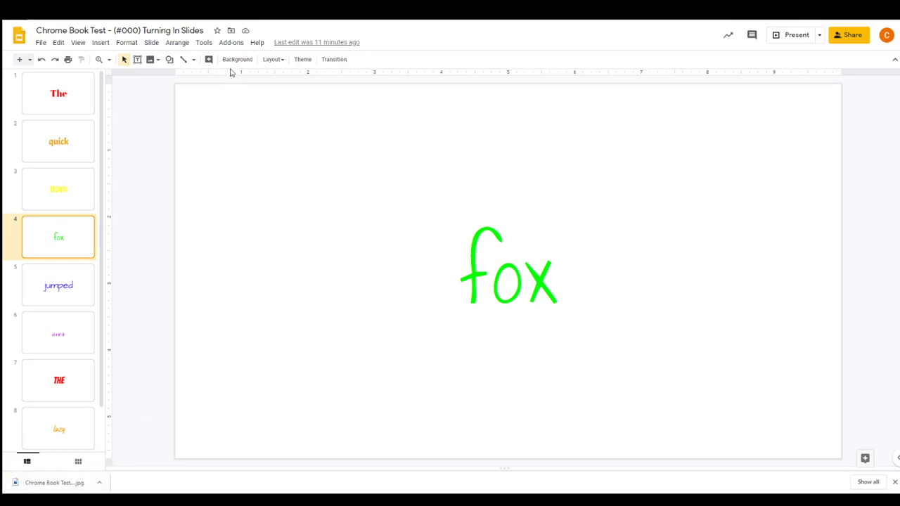
Switch to the Google Classroom assignment, upload the downloaded "fox" JPEG as an attachment, and preview the attached image.
key("ctrl+Tab")
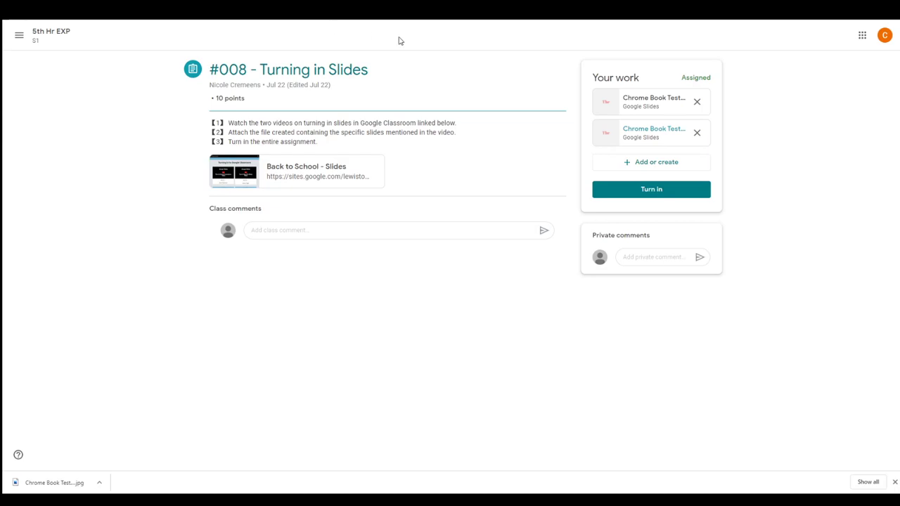
left_click(661, 167)
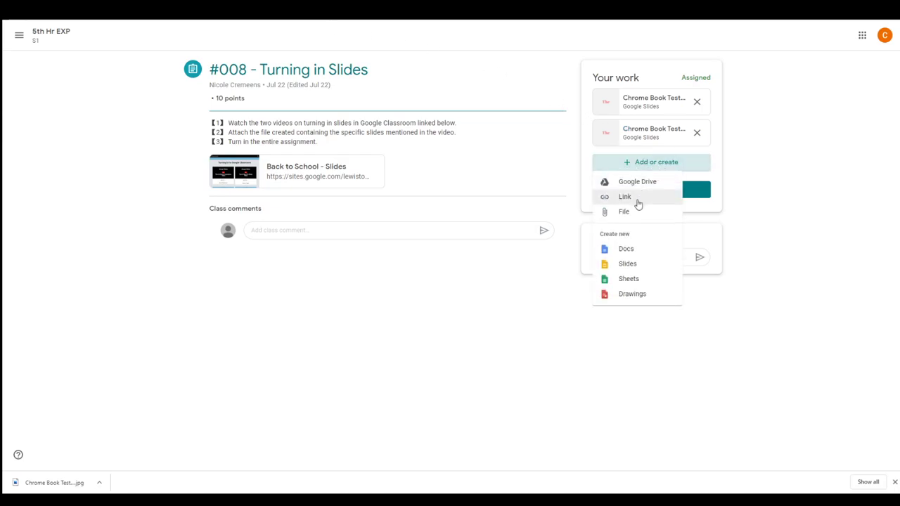
left_click(633, 215)
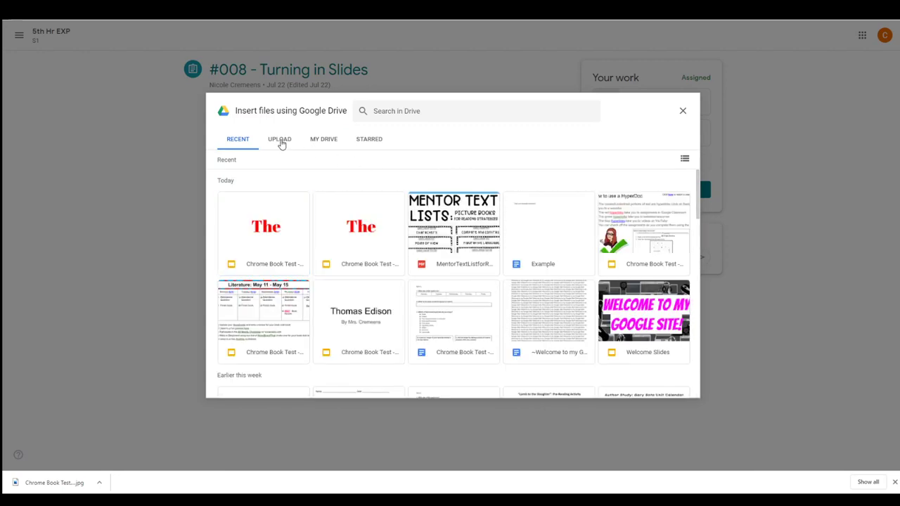
left_click(281, 141)
left_click(449, 311)
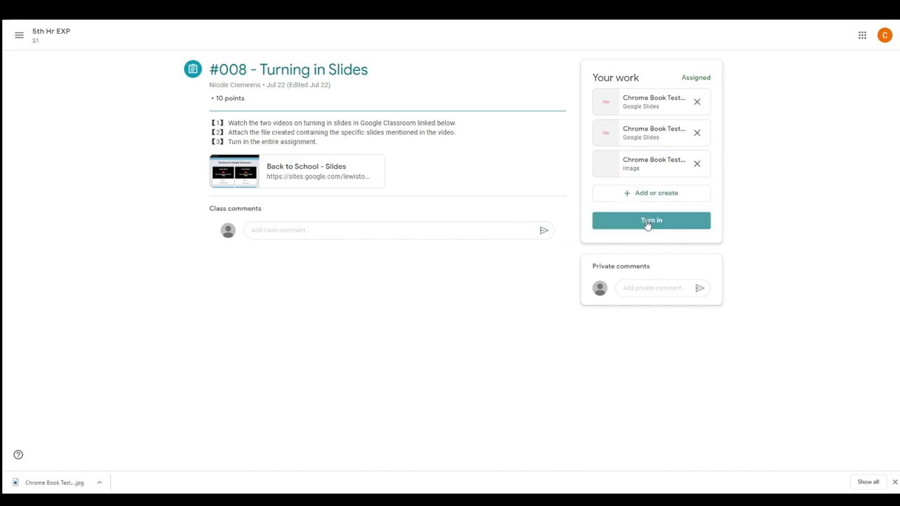
left_click(642, 168)
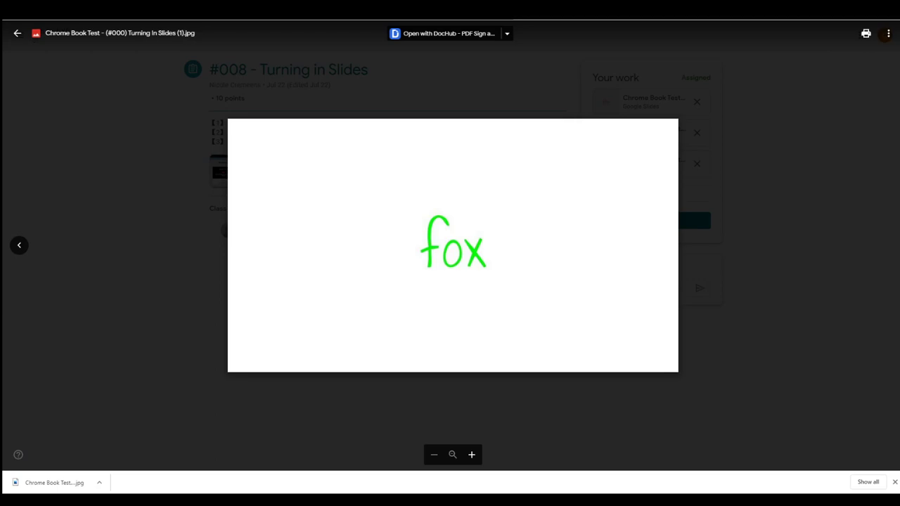
left_click(18, 34)
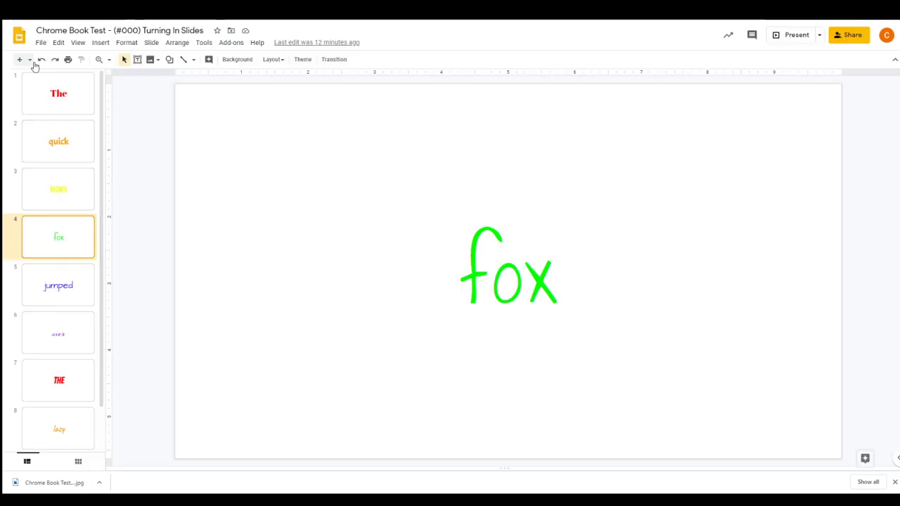
left_click(41, 43)
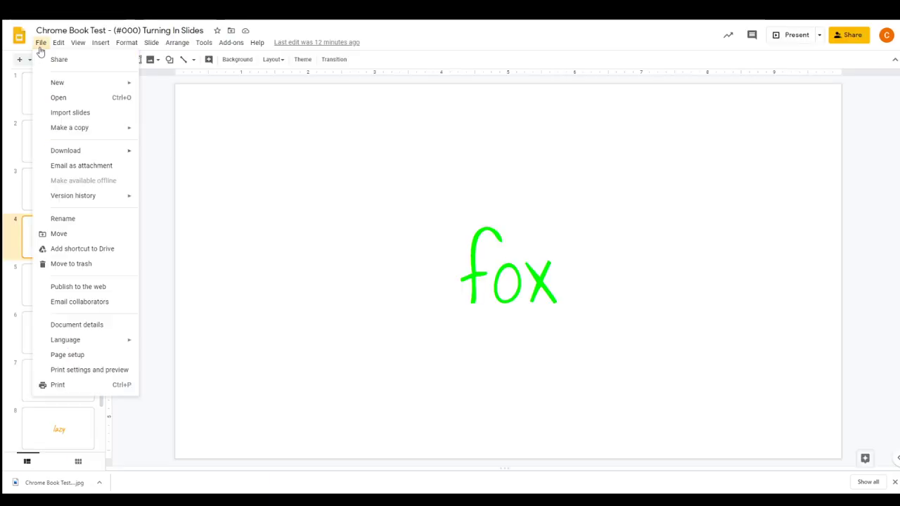
mouse_move(72, 150)
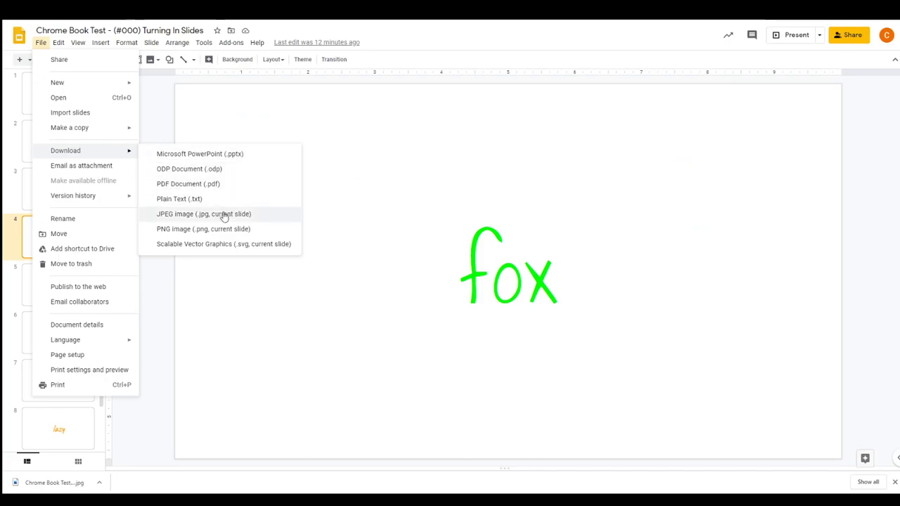
mouse_move(257, 42)
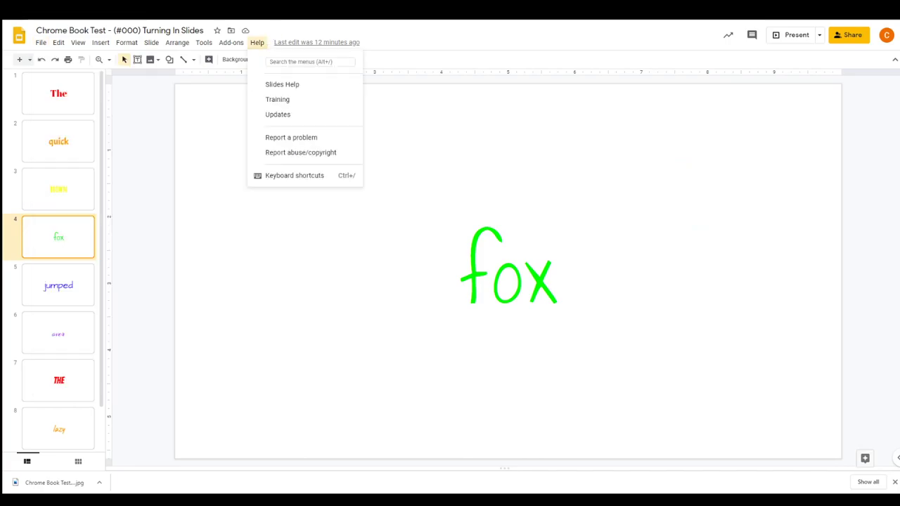
left_click(167, 133)
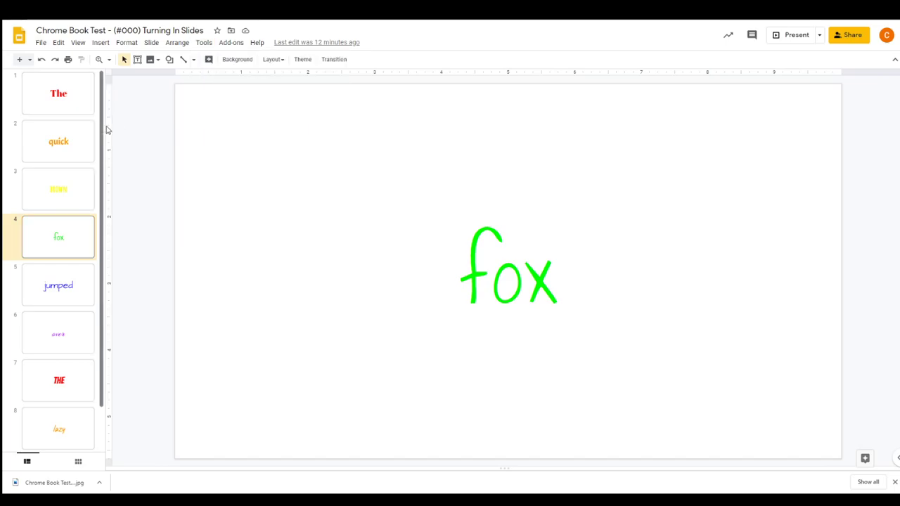
left_click(64, 277, "shift")
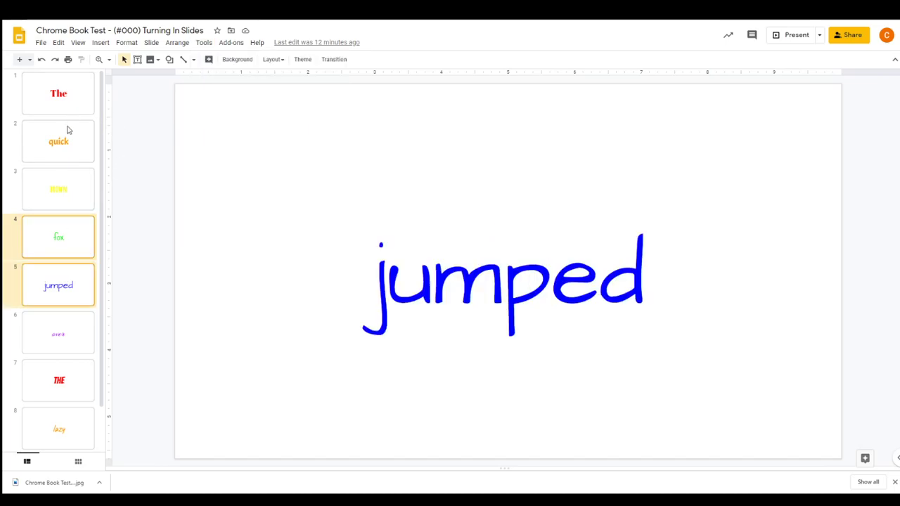
left_click(68, 105, "ctrl")
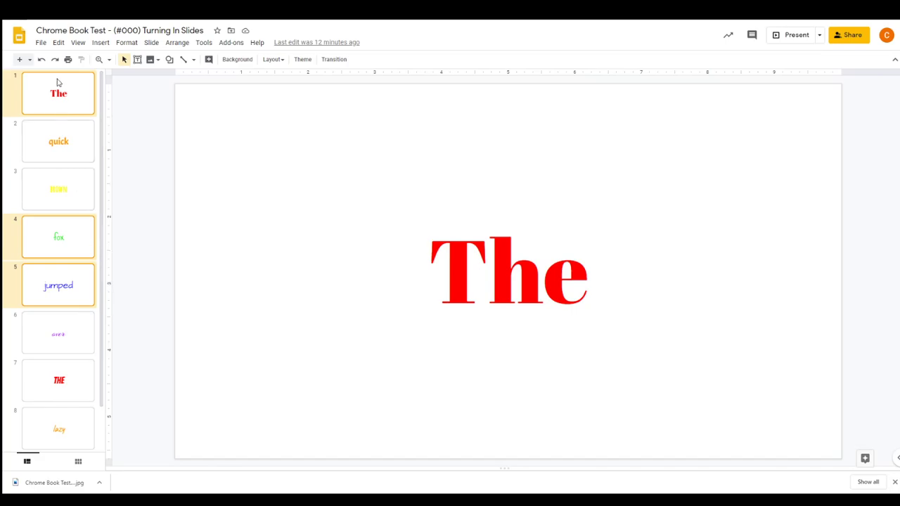
left_click(41, 42)
mouse_move(59, 129)
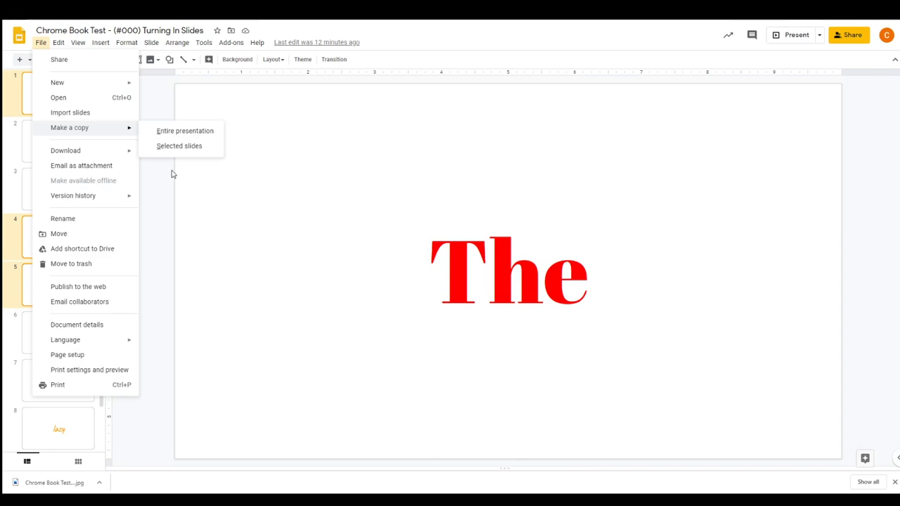
left_click(168, 230)
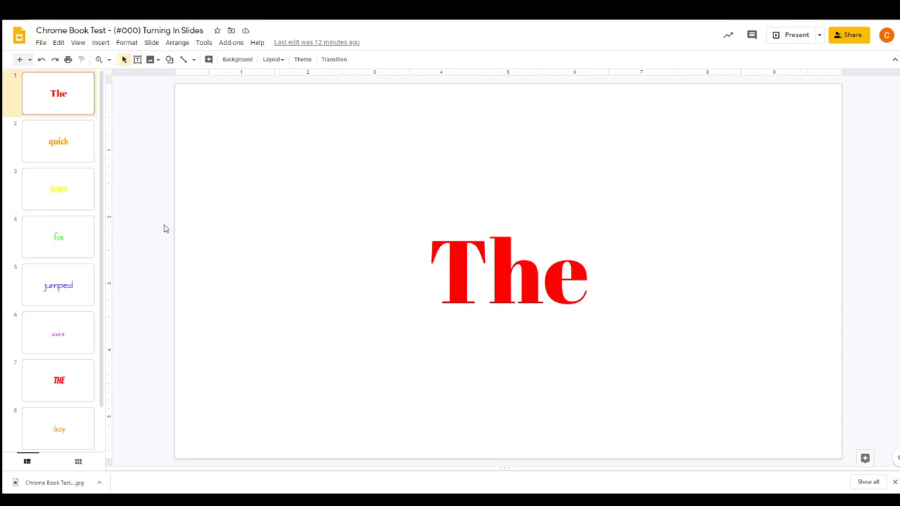
Download the "The" slide and the "jumped" slide of the presentation as separate JPEG images.
left_click(41, 42)
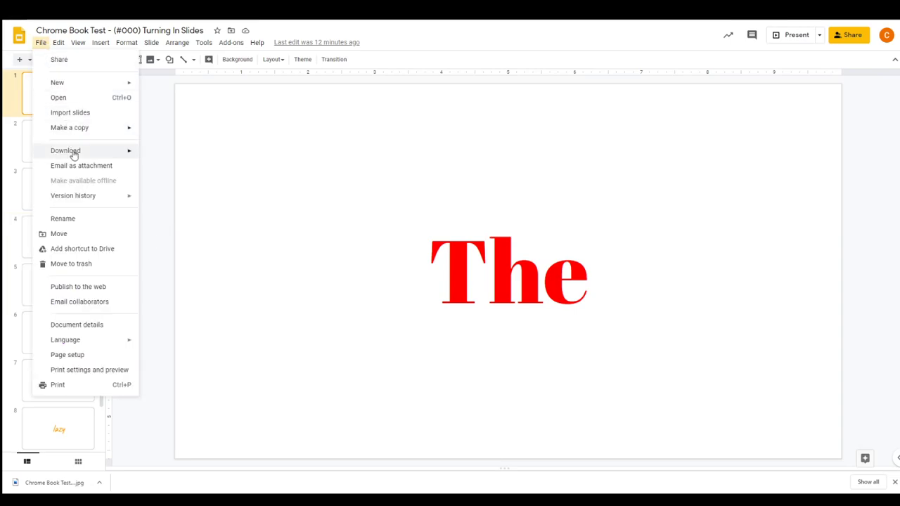
mouse_move(131, 149)
left_click(210, 220)
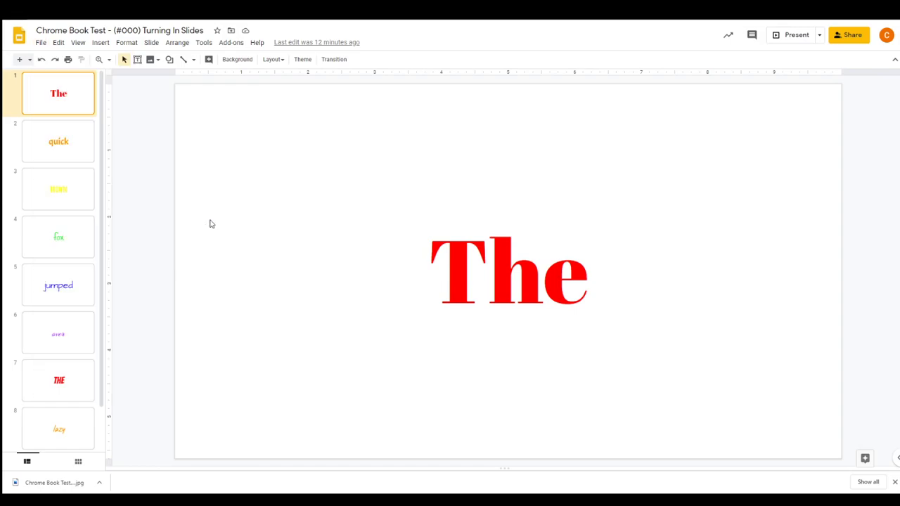
left_click(59, 285)
left_click(41, 42)
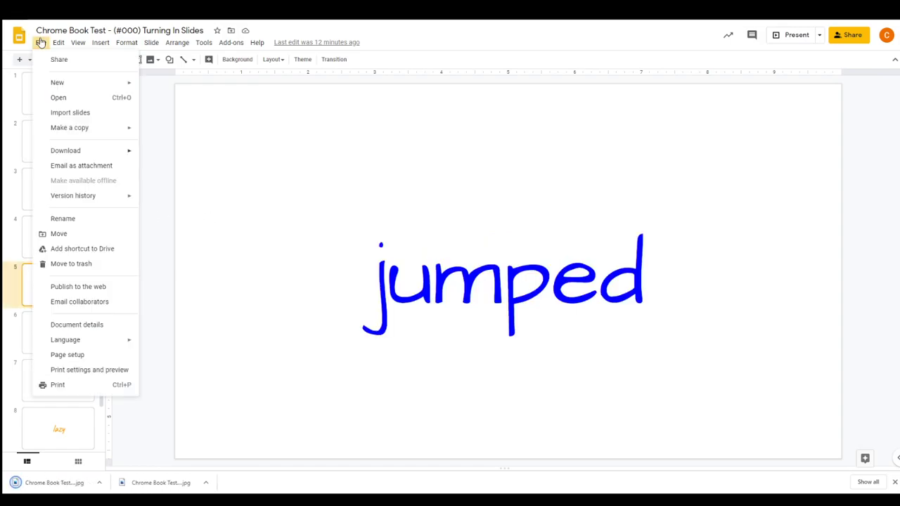
mouse_move(70, 151)
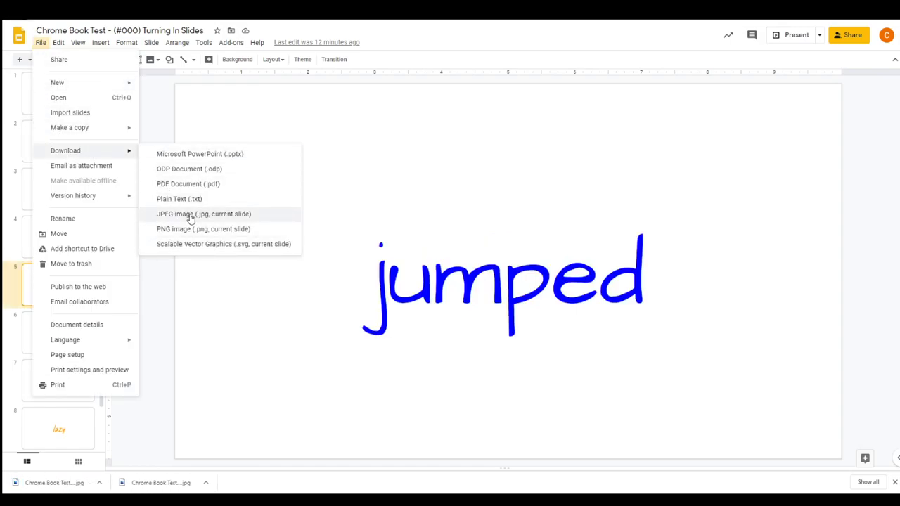
left_click(189, 215)
Switch to the "#008 - Turning in Slides" assignment in Google Classroom and upload the downloaded "The" and "jumped" JPEG images as attachments.
key("ctrl+Tab")
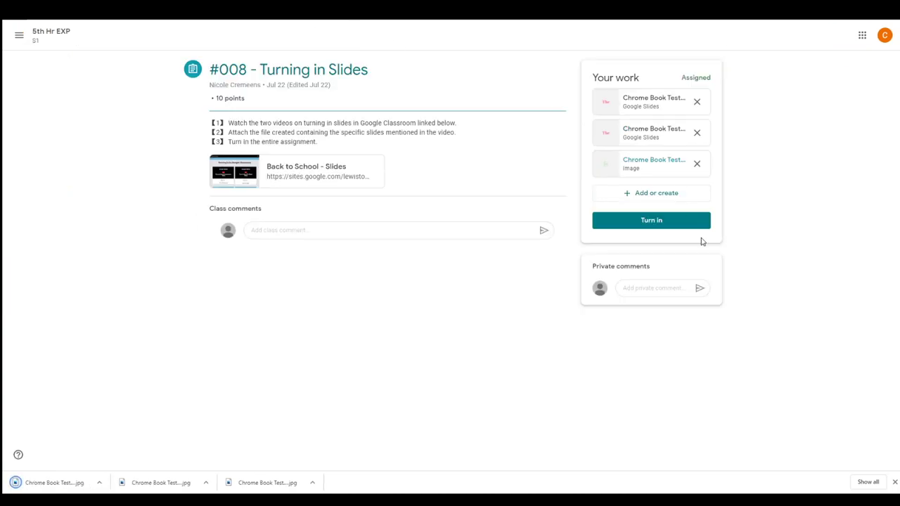
left_click(657, 193)
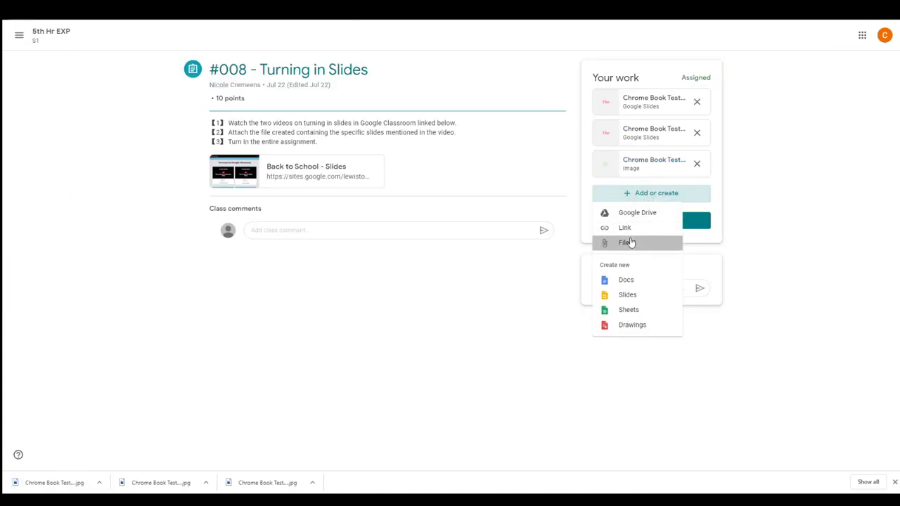
left_click(626, 243)
left_click(281, 139)
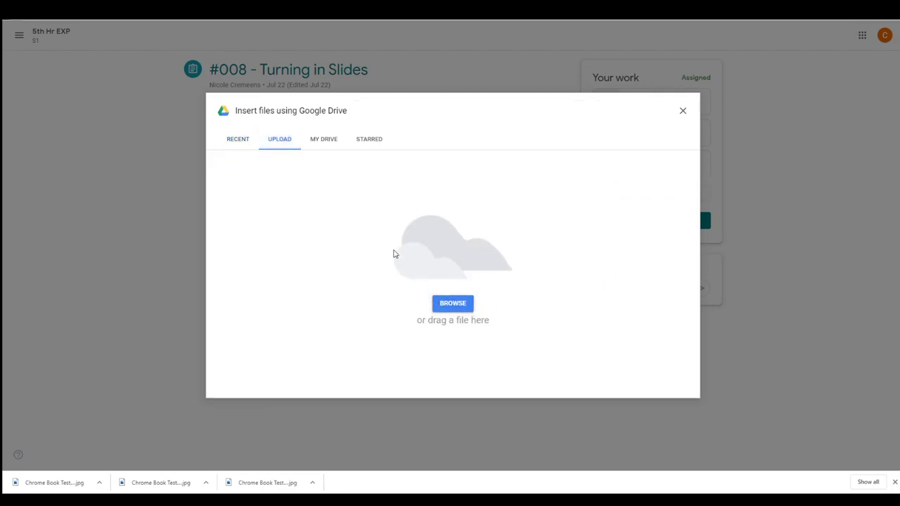
left_click_drag(178, 83, 301, 199)
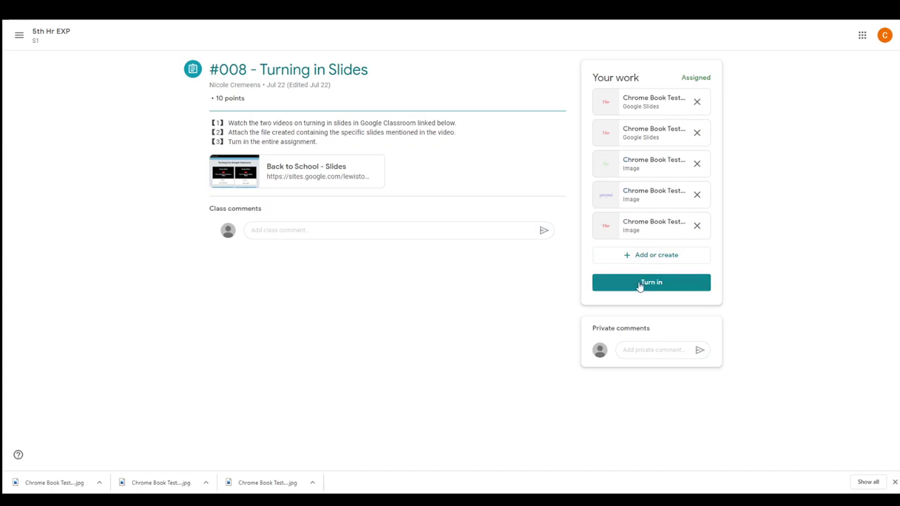
Remove the "The" and "jumped" image attachments and turn in the assignment with the two presentations and the "fox" image.
left_click(697, 225)
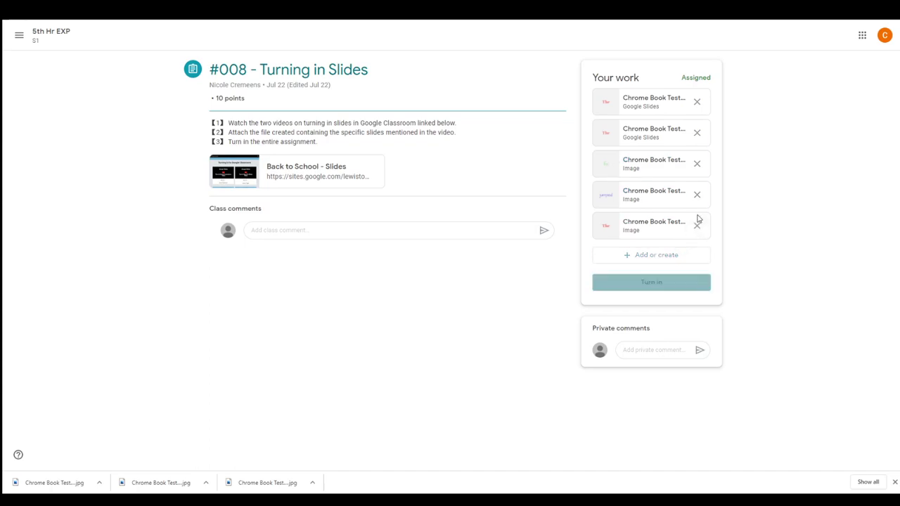
left_click(697, 195)
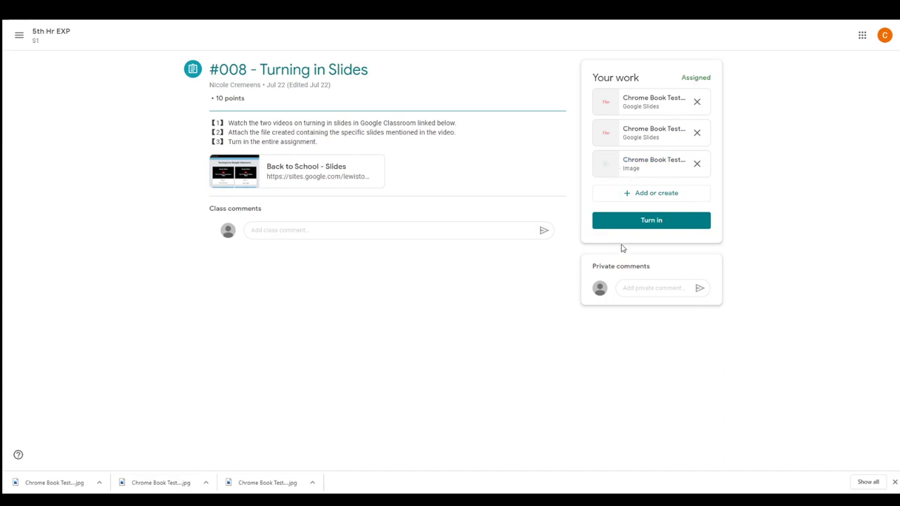
left_click(652, 224)
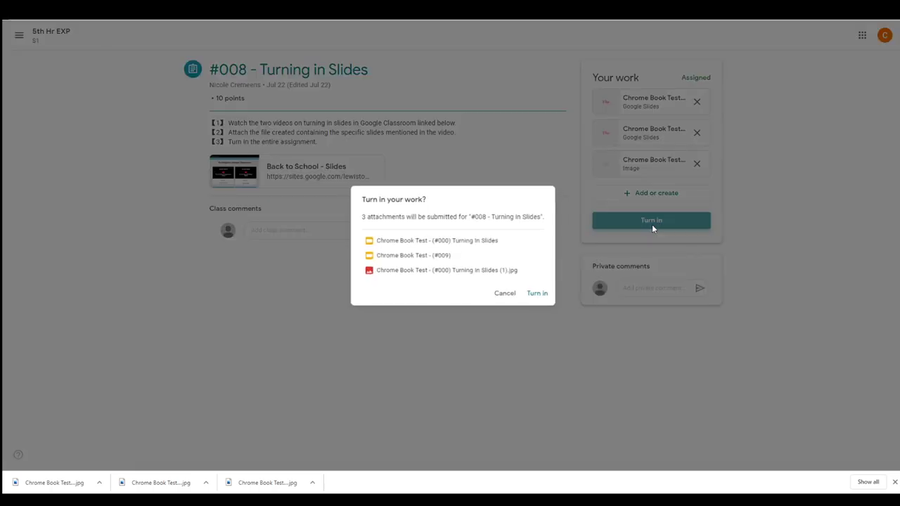
left_click(538, 296)
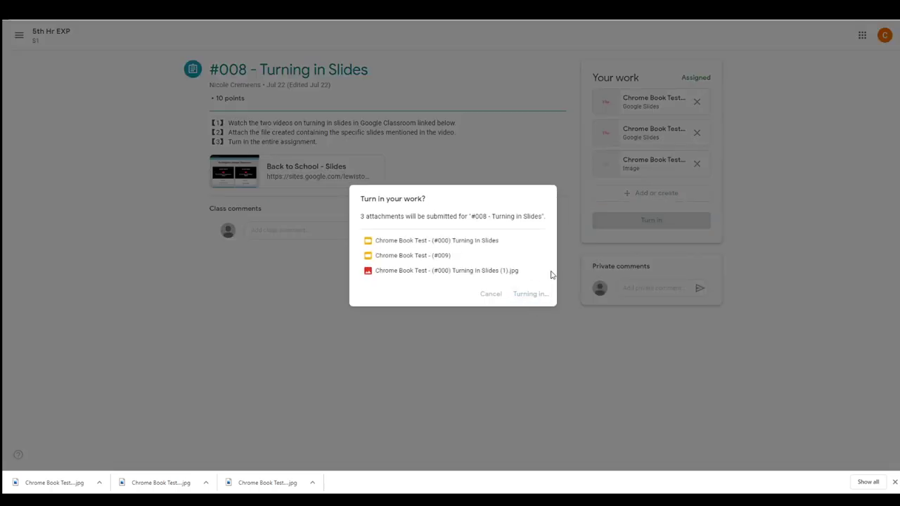